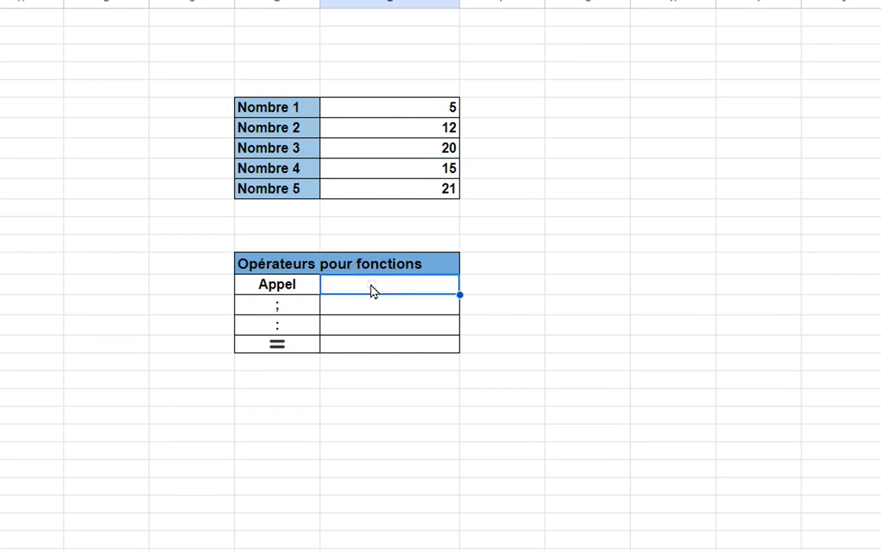
- Enter the formula =AVERAGE(E6:E10) in the result cell of the Appel row, covering Nombre 1 to Nombre 5
{"action": "double_click", "coordinate": [370, 284]}
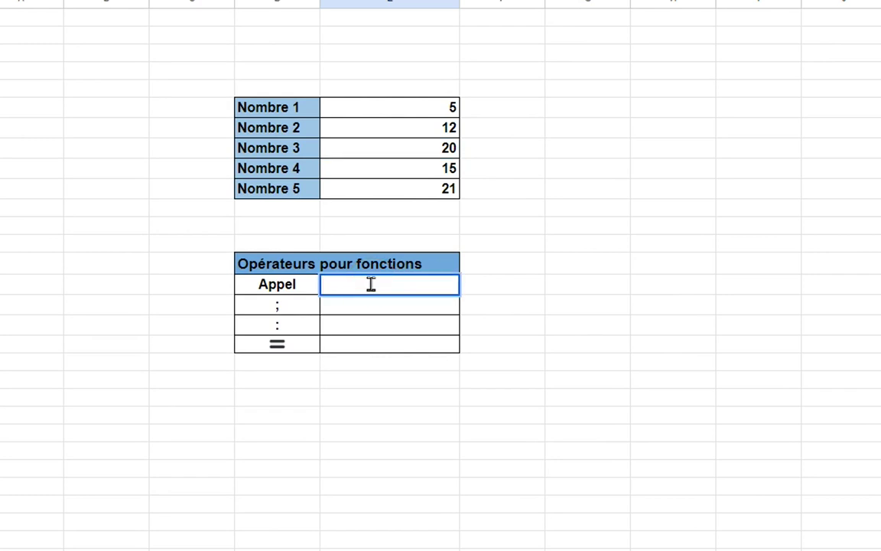
{"action": "type", "text": "="}
{"action": "type", "text": "average"}
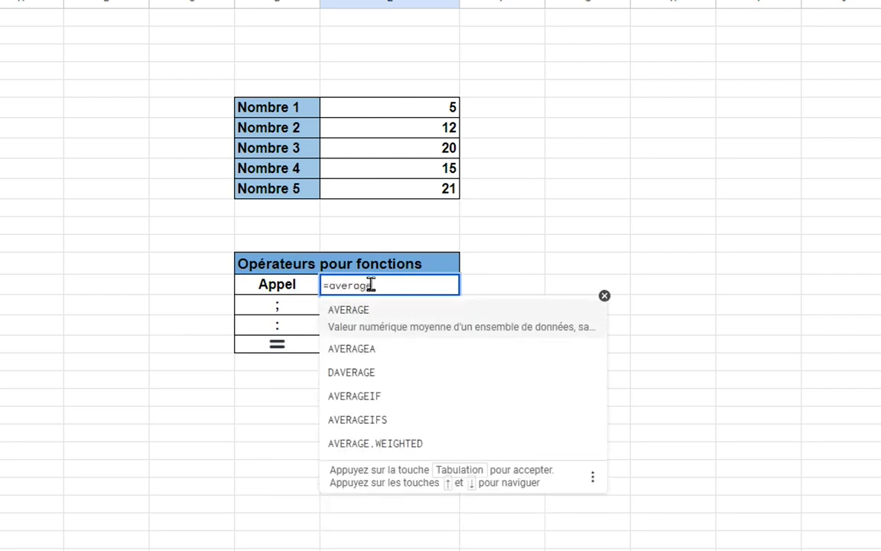
{"action": "left_click", "coordinate": [355, 326]}
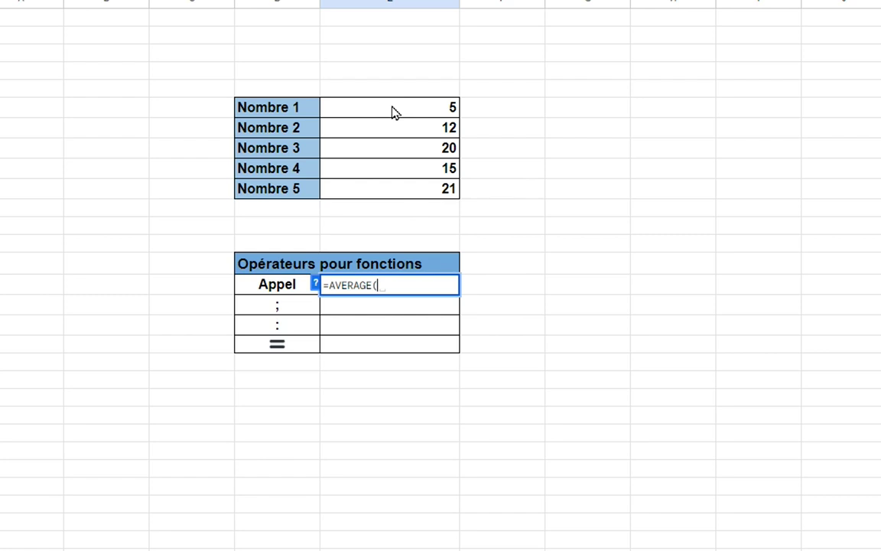
{"action": "left_click_drag", "start_coordinate": [392, 112], "coordinate": [399, 196]}
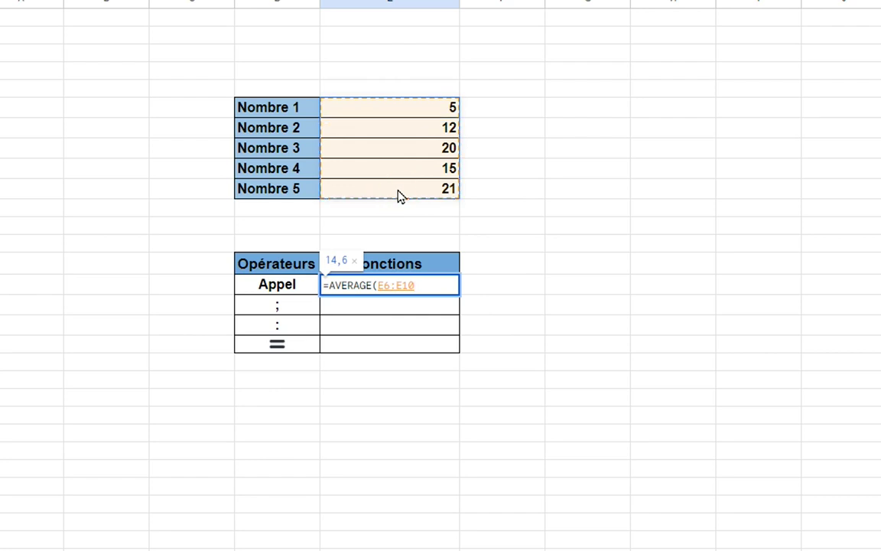
{"action": "type", "text": ")"}
{"action": "key", "text": "Return"}
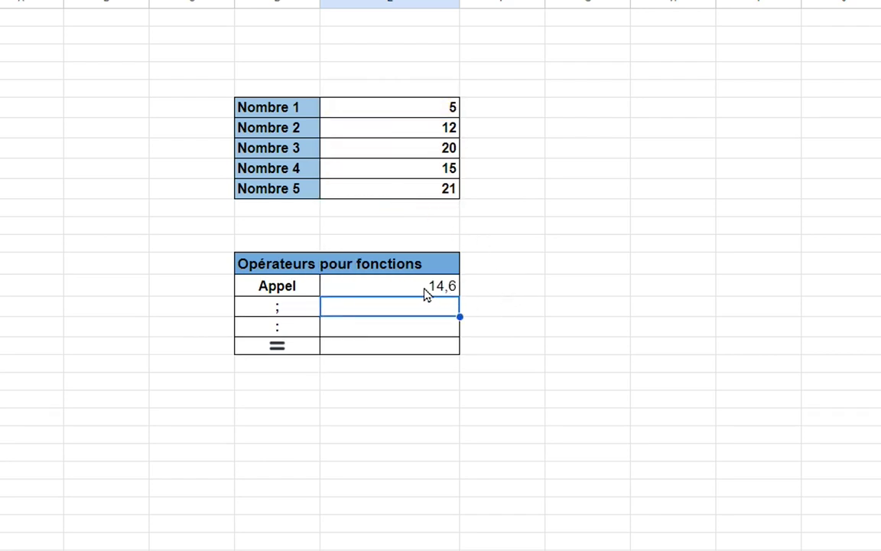
- Fill the result cell of the ";" row with the suggested formula =AVERAGE(E7:E11)
{"action": "double_click", "coordinate": [366, 310]}
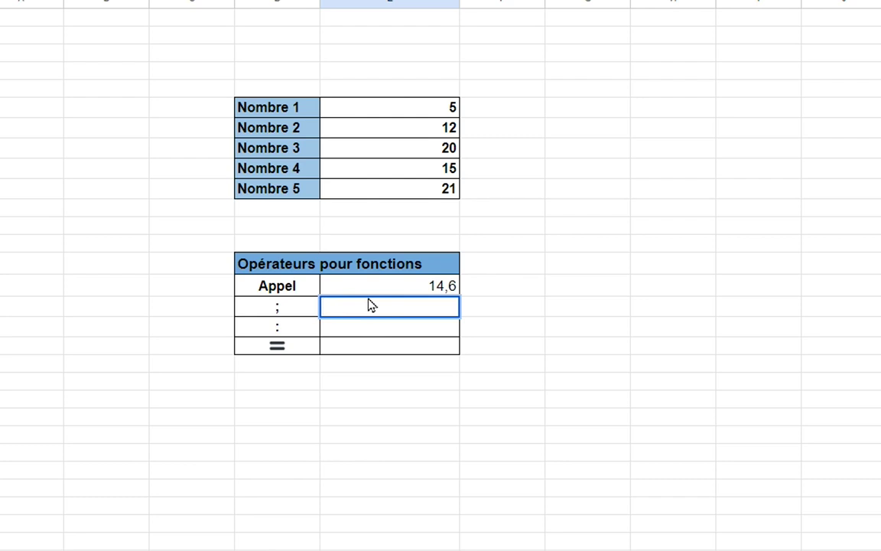
{"action": "type", "text": "="}
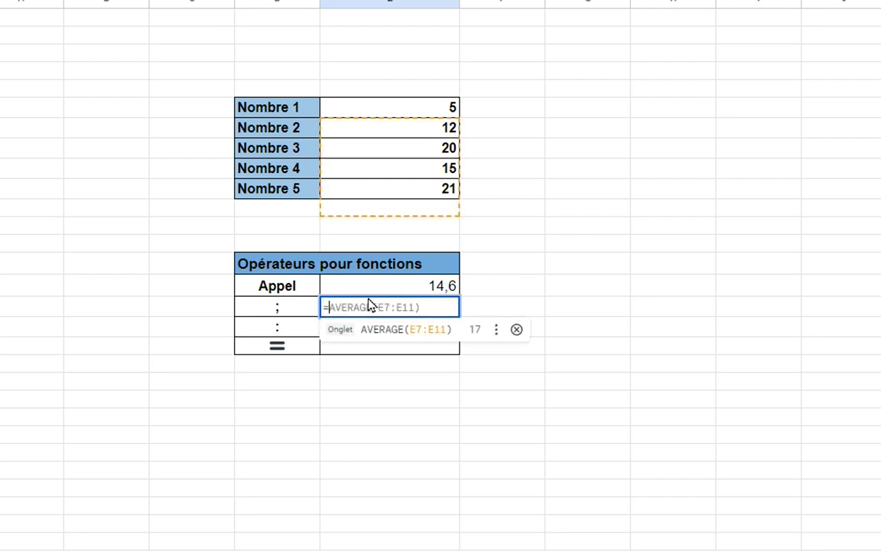
{"action": "type", "text": "avera"}
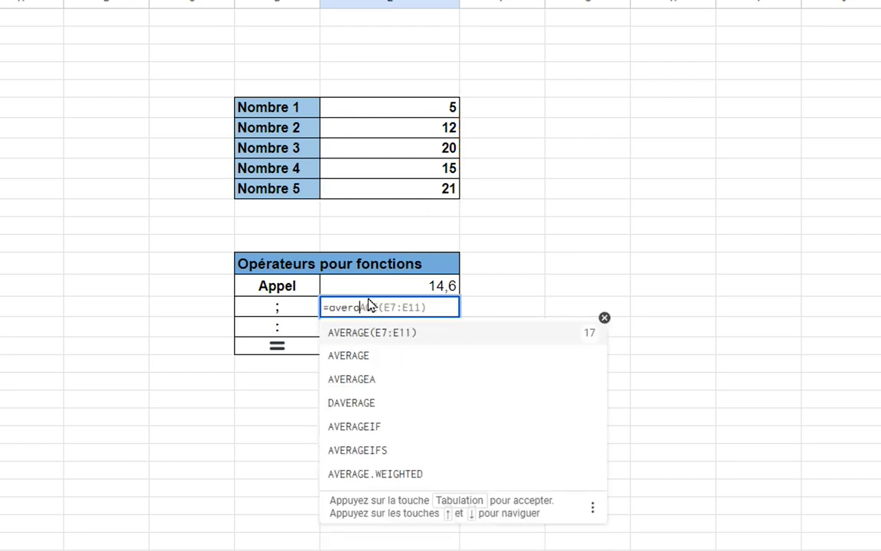
{"action": "type", "text": "ge"}
{"action": "left_click", "coordinate": [364, 339]}
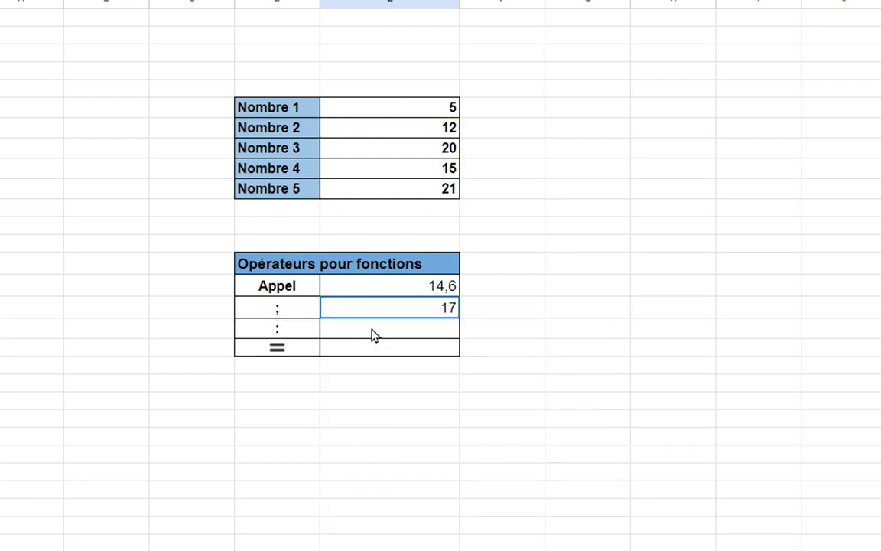
- Replace the argument of the ";" row's AVERAGE formula with the two separate cells E6;E7
{"action": "double_click", "coordinate": [421, 308]}
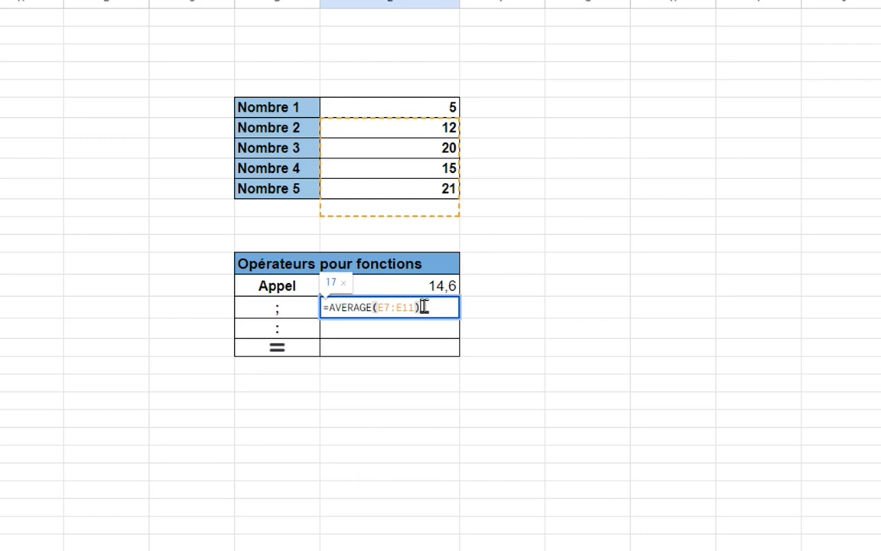
{"action": "key", "text": "BackSpace"}
{"action": "key", "text": "BackSpace"}
{"action": "key", "text": "BackSpace"}
{"action": "key", "text": "BackSpace"}
{"action": "key", "text": "BackSpace"}
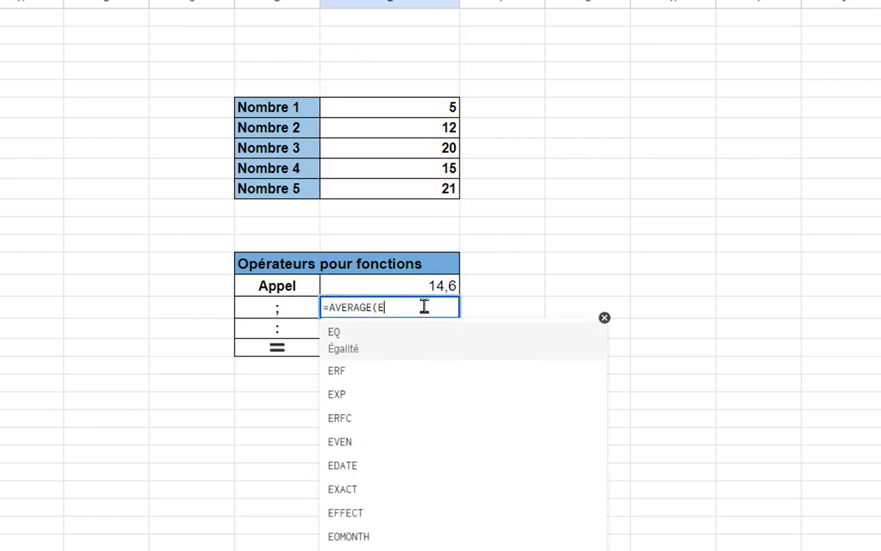
{"action": "key", "text": "BackSpace"}
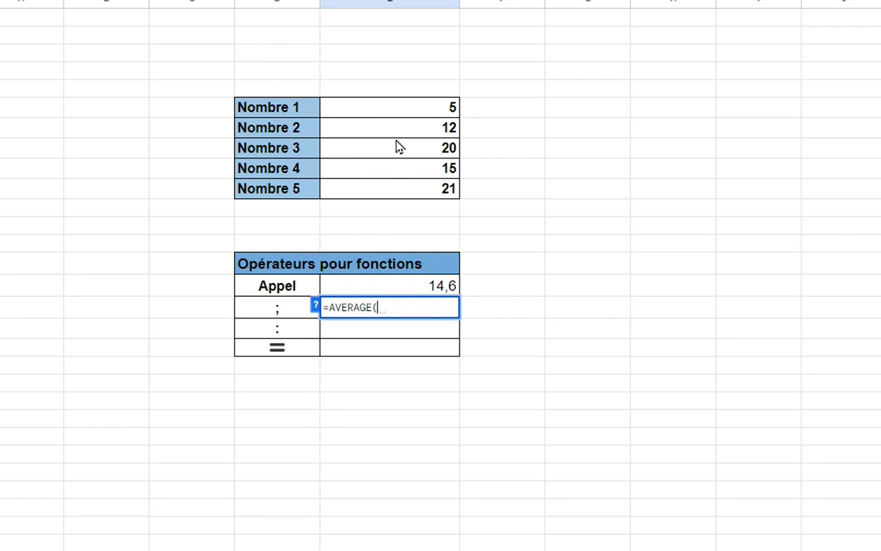
{"action": "type", "text": "E"}
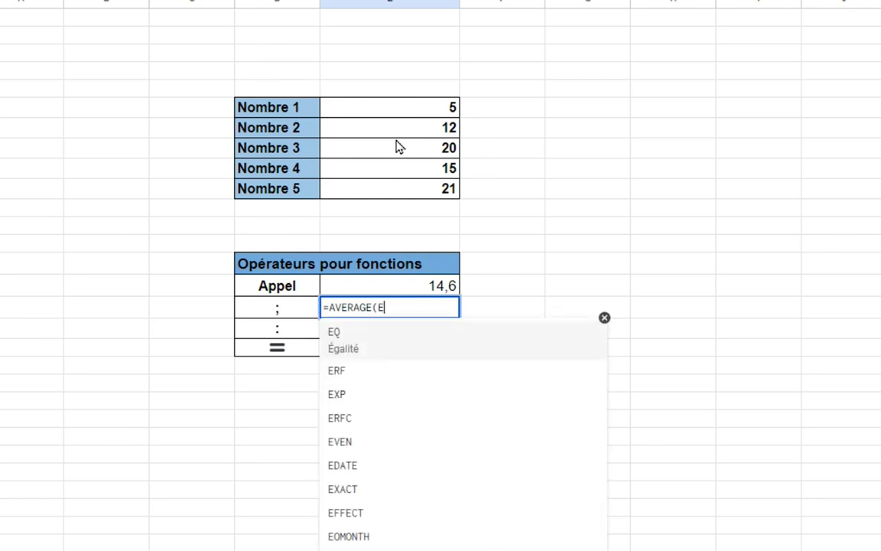
{"action": "type", "text": "6"}
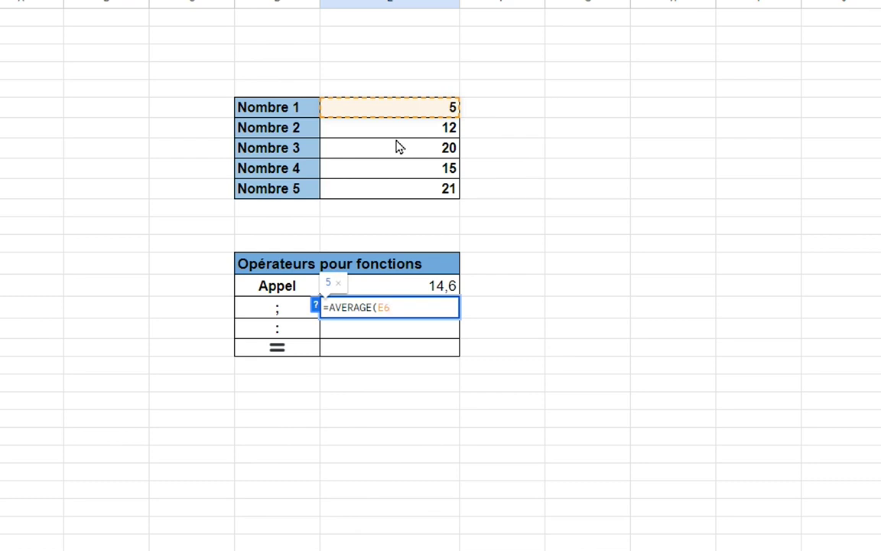
{"action": "type", "text": ";"}
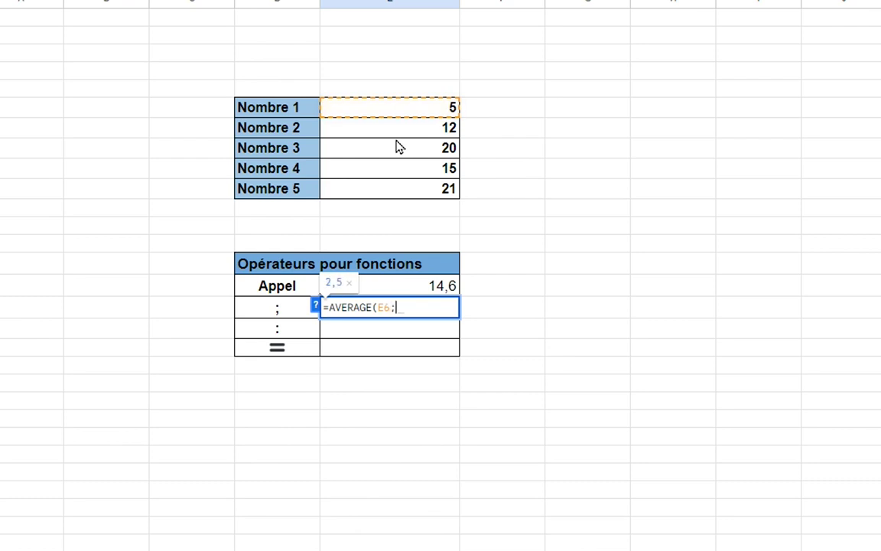
{"action": "type", "text": "E7"}
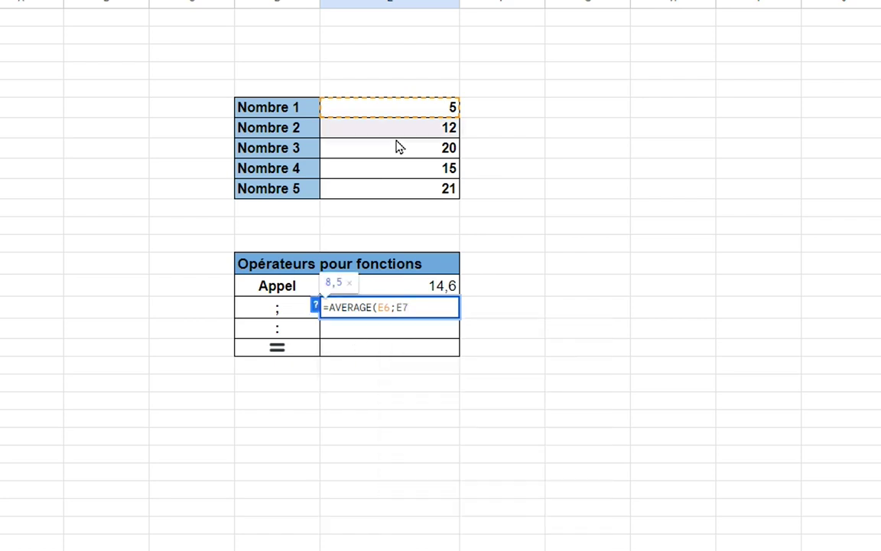
{"action": "type", "text": ")"}
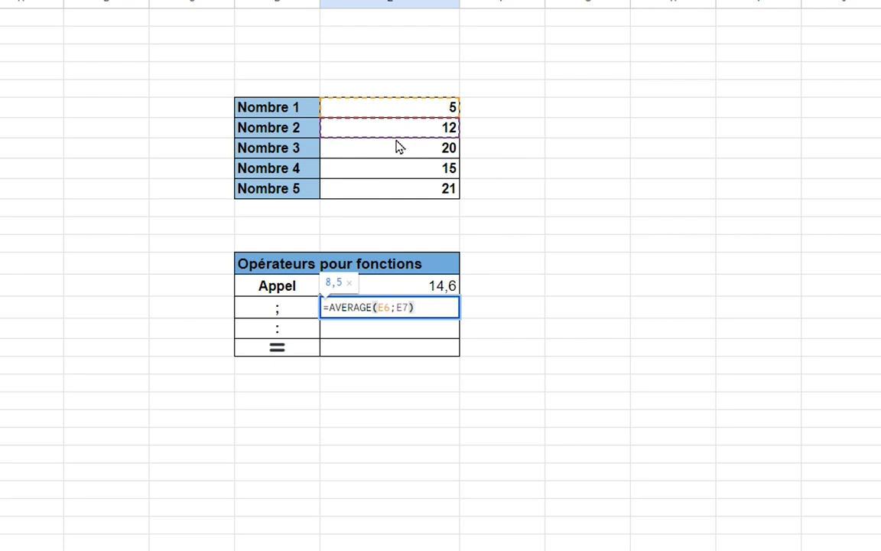
{"action": "key", "text": "Return"}
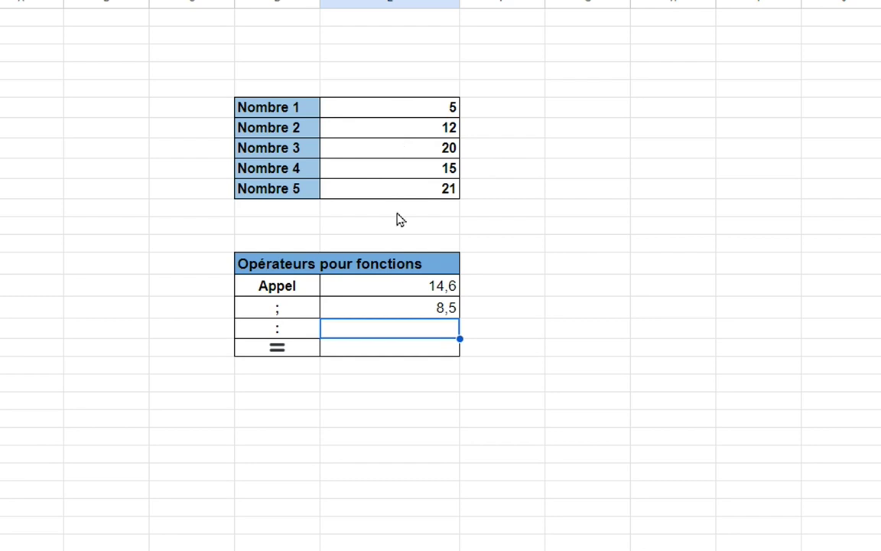
- Change the ";" row's formula to average the separate cells E6;E8;E10
{"action": "double_click", "coordinate": [387, 307]}
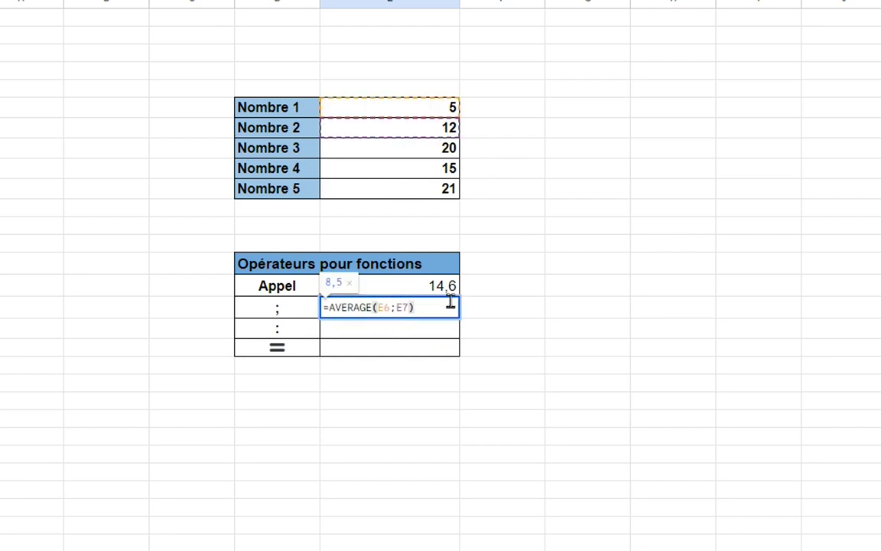
{"action": "key", "text": "BackSpace"}
{"action": "key", "text": "BackSpace"}
{"action": "key", "text": "BackSpace"}
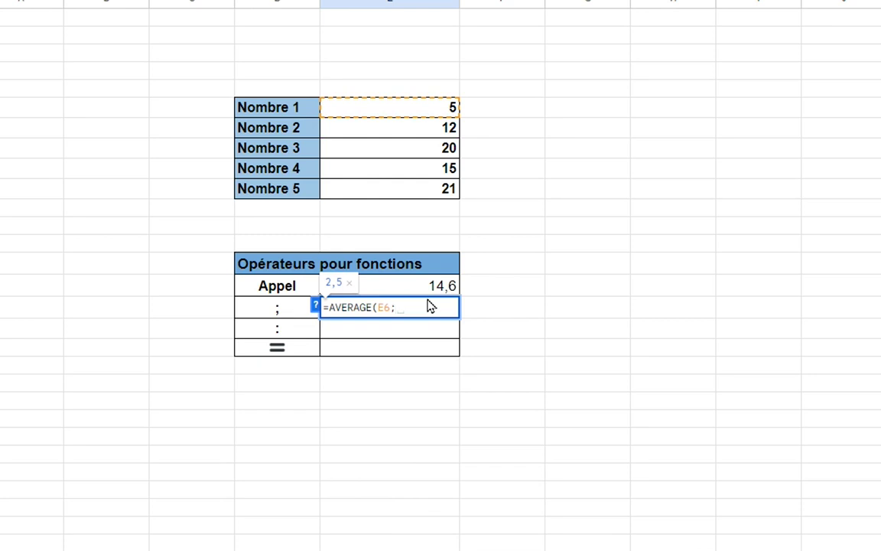
{"action": "type", "text": "E8"}
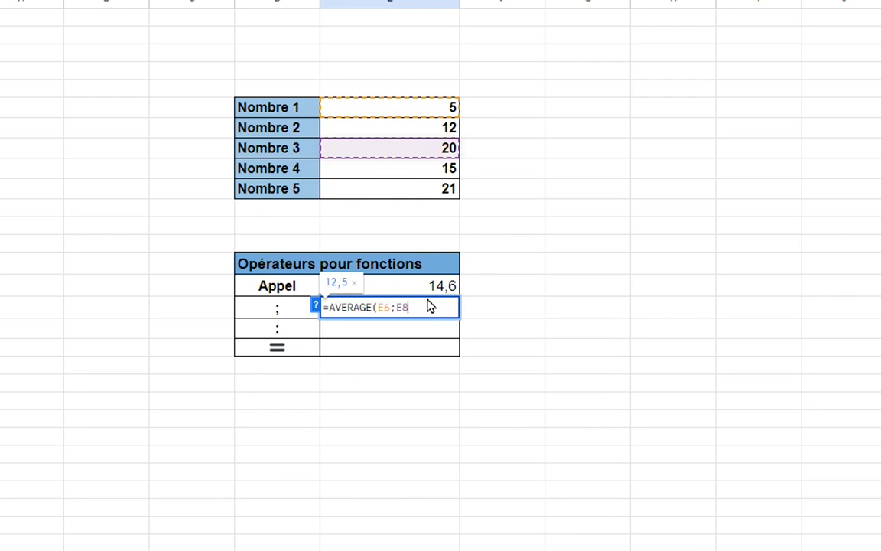
{"action": "type", "text": ";E1"}
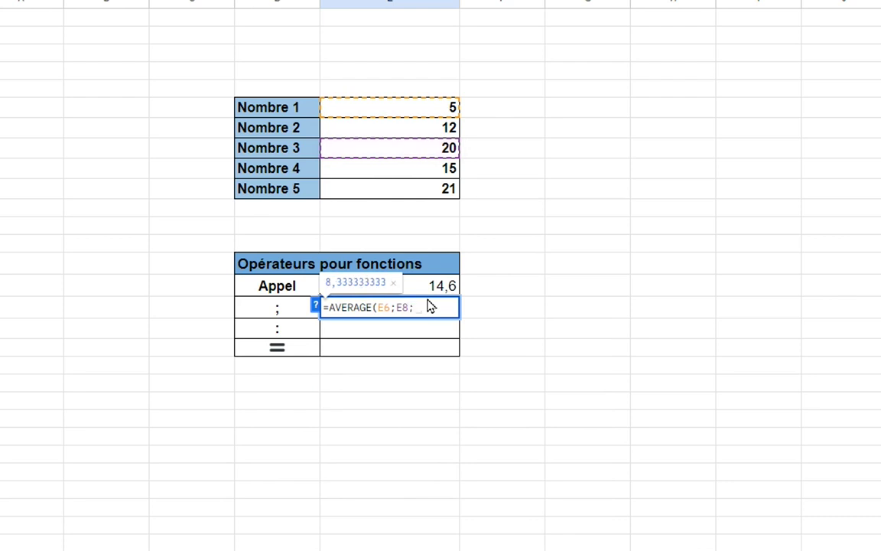
{"action": "type", "text": "0"}
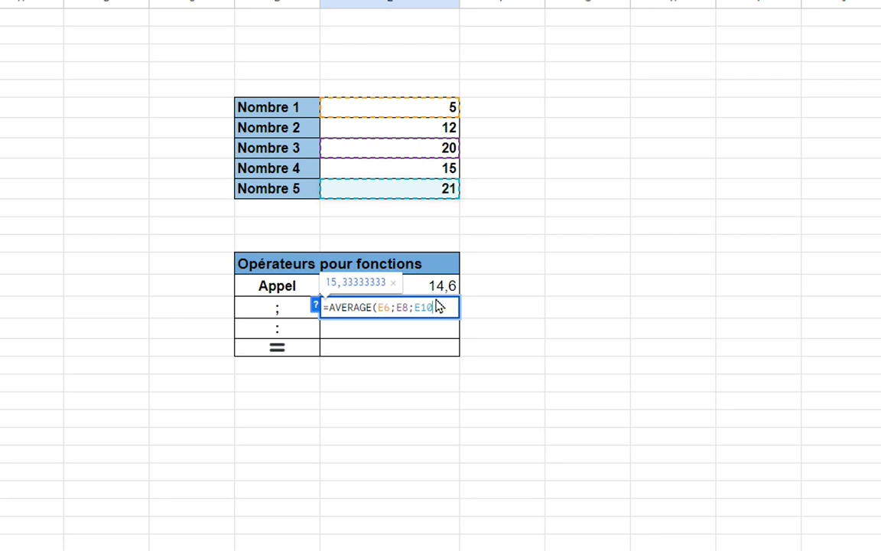
{"action": "key", "text": "Return"}
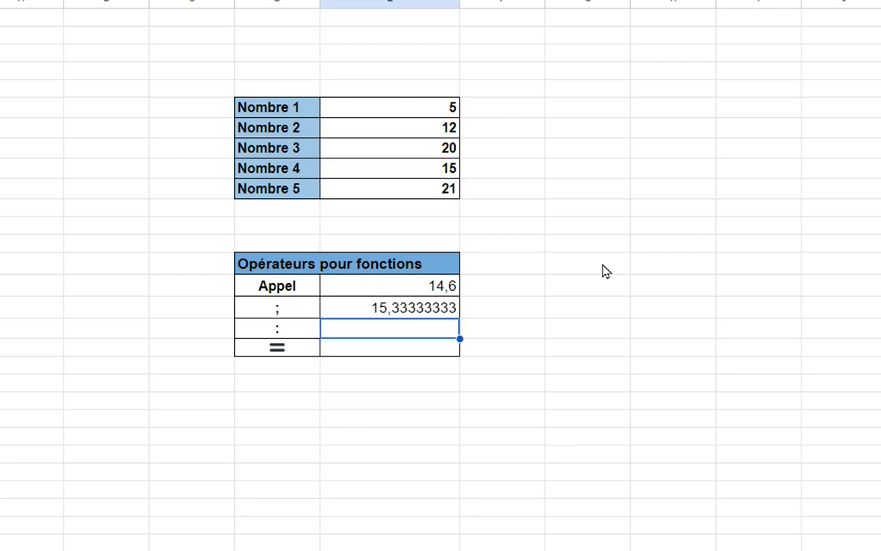
- Enter the formula =AVERAGE(E6:E10) in the result cell of the ":" row, using the colon as range operator
{"action": "double_click", "coordinate": [390, 335]}
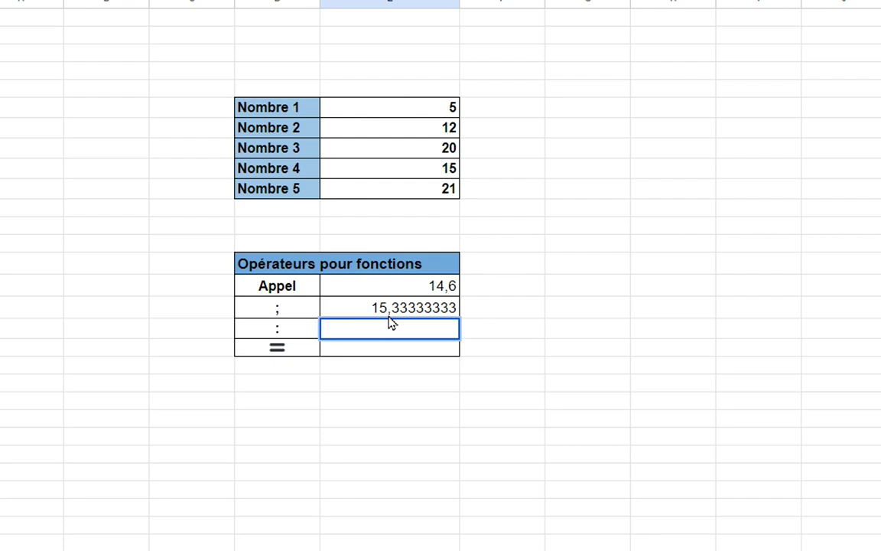
{"action": "type", "text": "=avera"}
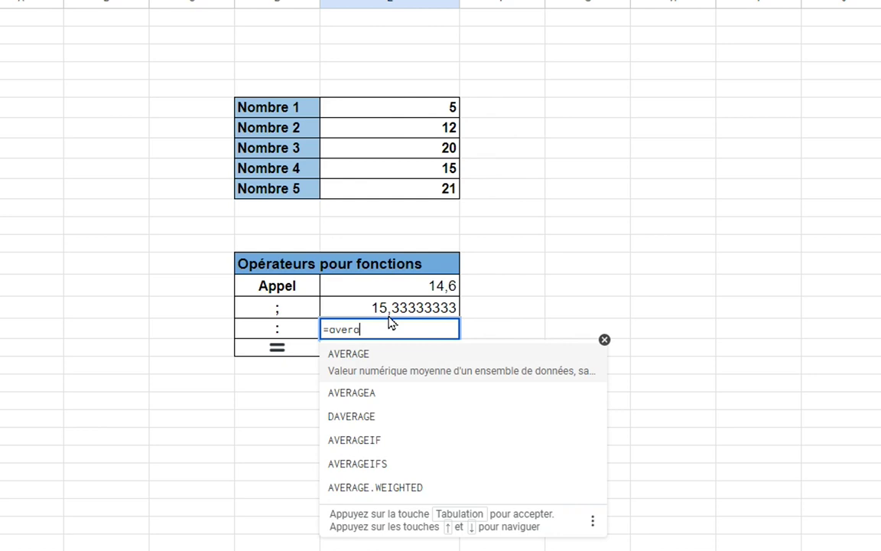
{"action": "left_click", "coordinate": [363, 356]}
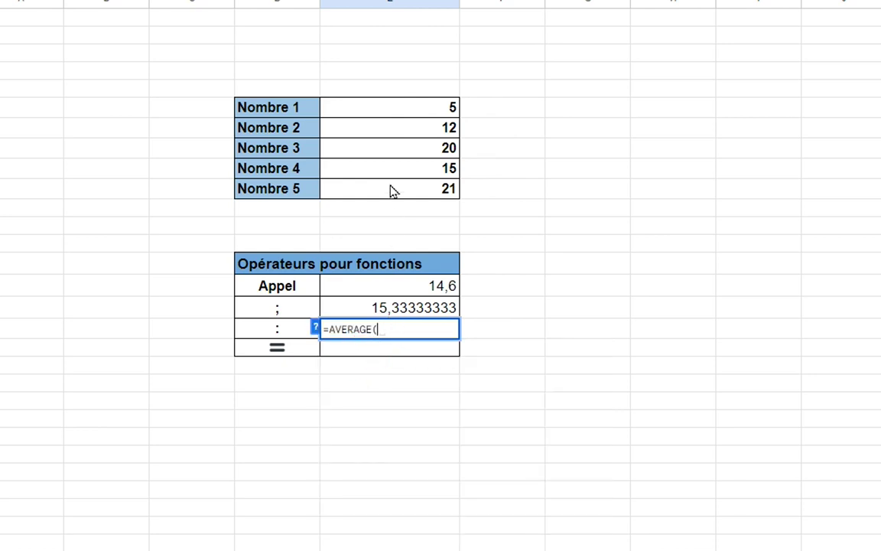
{"action": "left_click", "coordinate": [386, 113]}
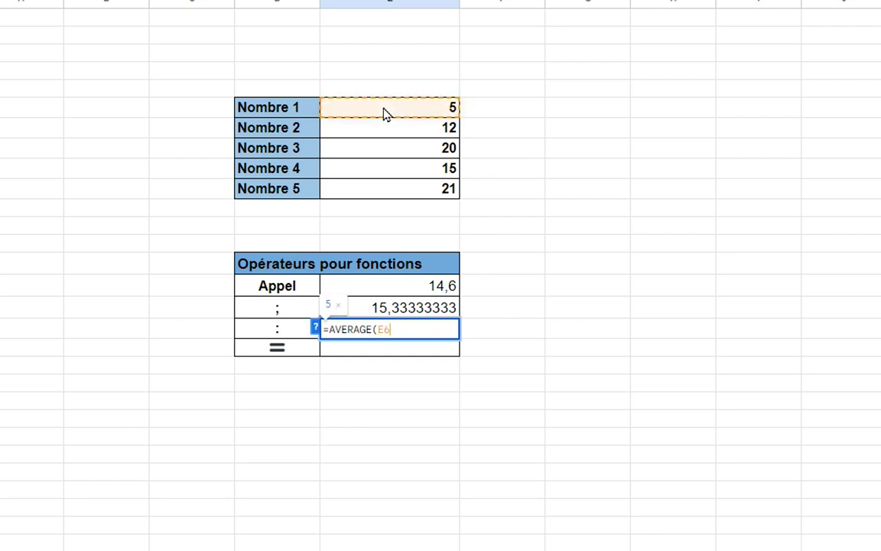
{"action": "type", "text": ";"}
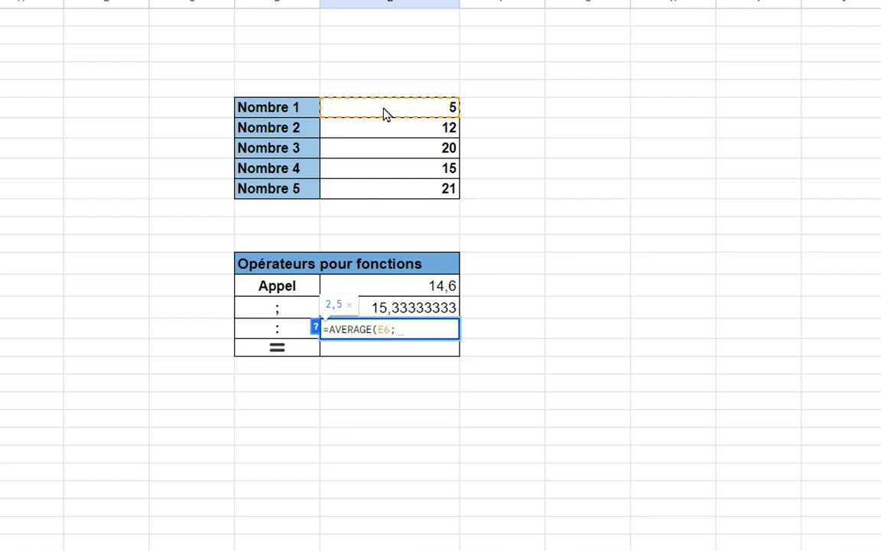
{"action": "key", "text": "BackSpace"}
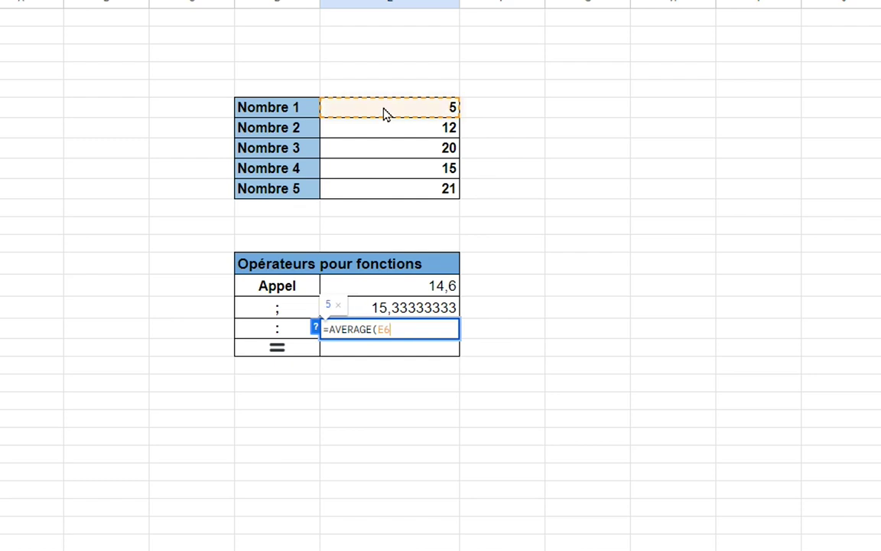
{"action": "type", "text": ";"}
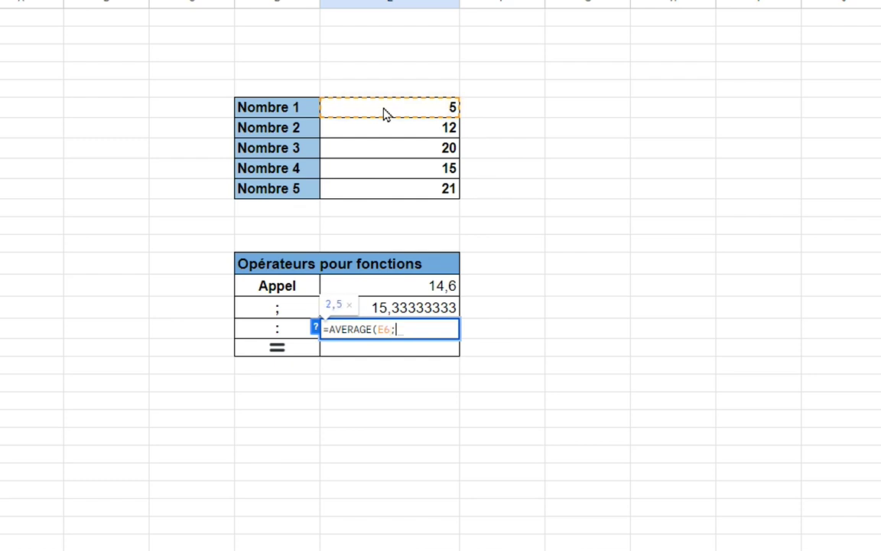
{"action": "key", "text": "BackSpace"}
{"action": "type", "text": ":"}
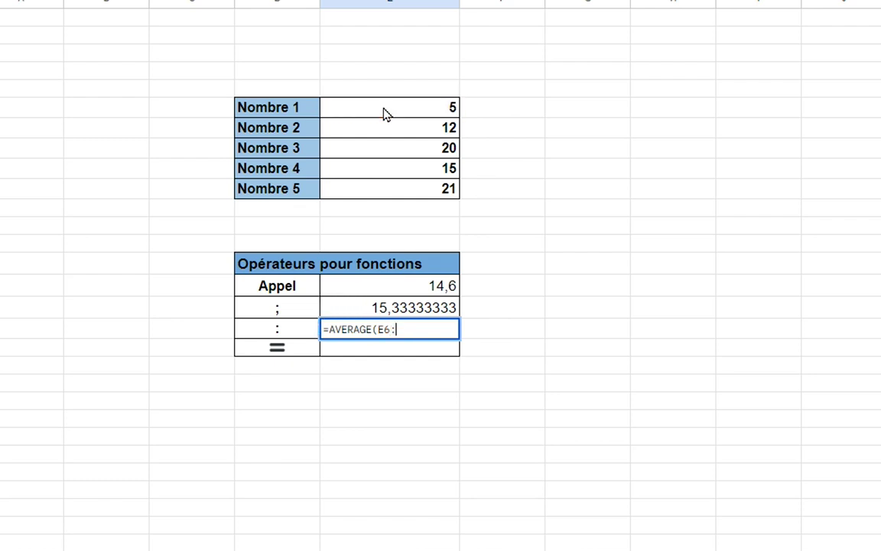
{"action": "type", "text": "E10"}
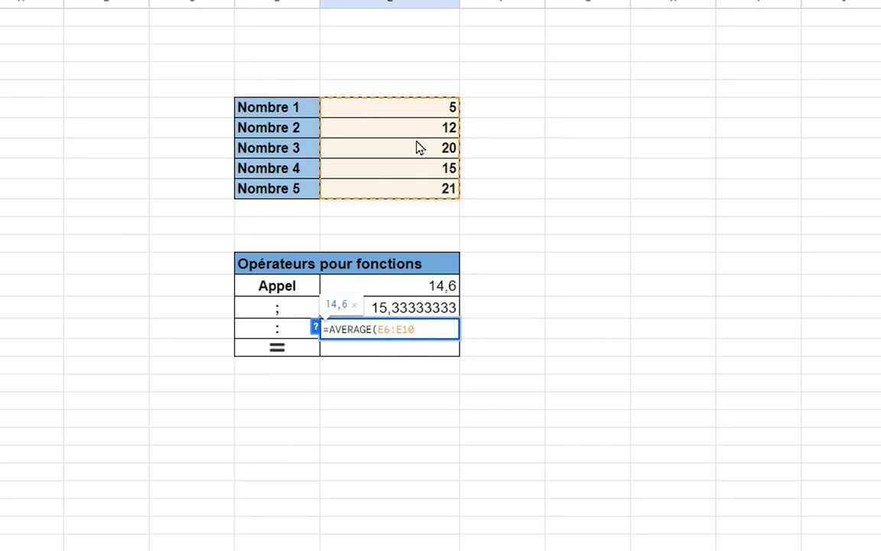
{"action": "type", "text": ")"}
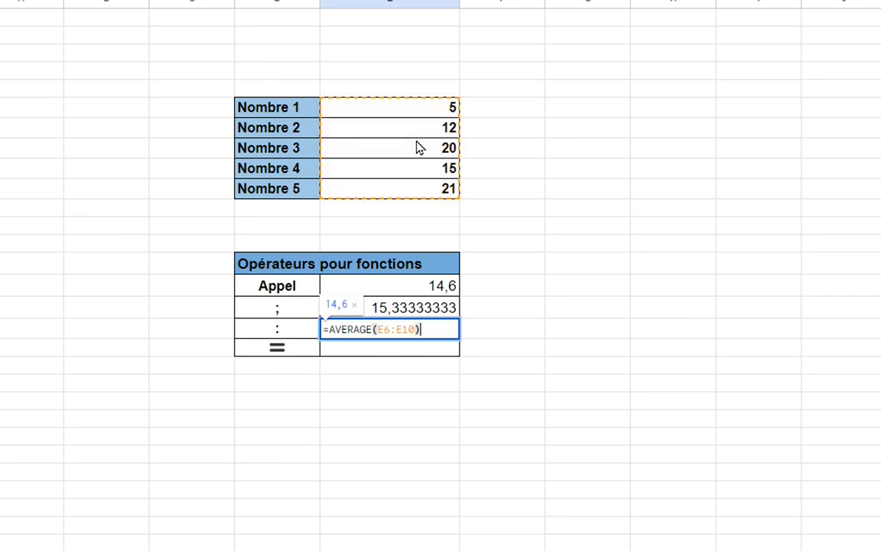
{"action": "key", "text": "Return"}
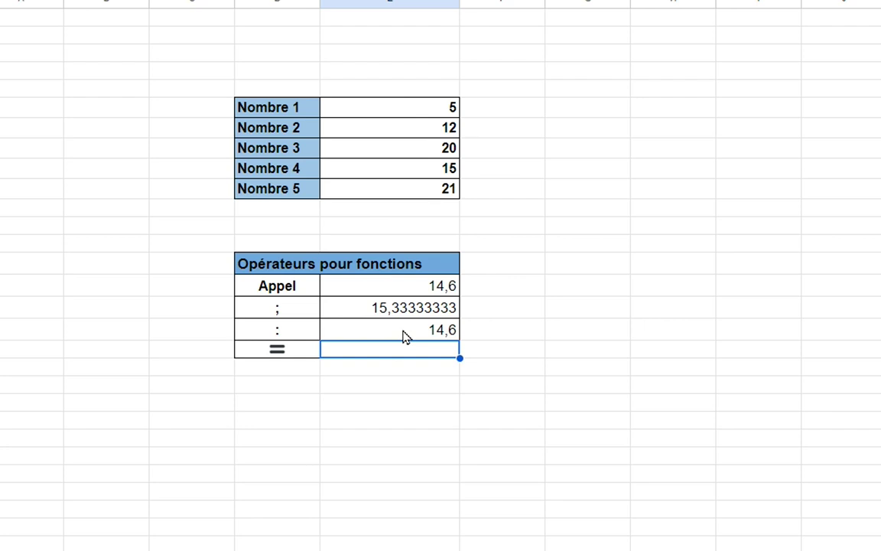
- Enter the formula =IF(E6=5;1;0) in the result cell of the "=" row, testing Nombre 1 for equality with 5
{"action": "double_click", "coordinate": [379, 354]}
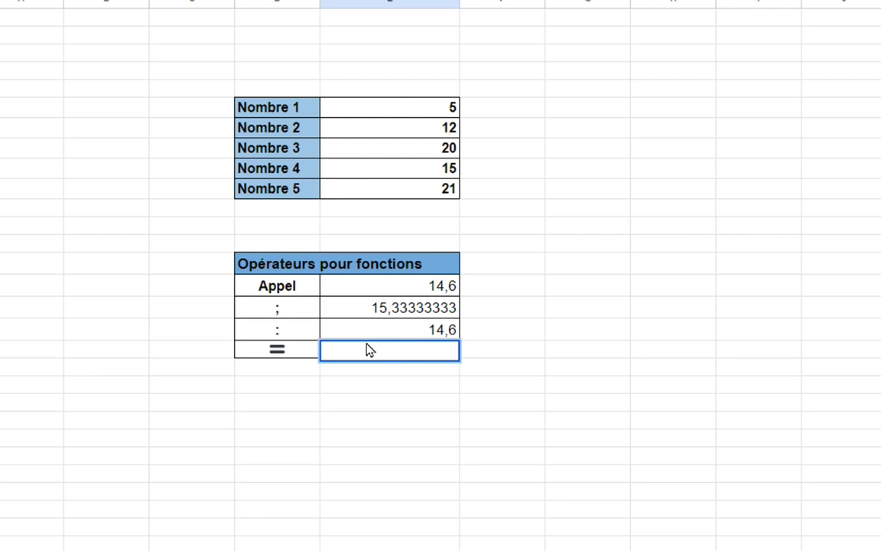
{"action": "type", "text": "=If"}
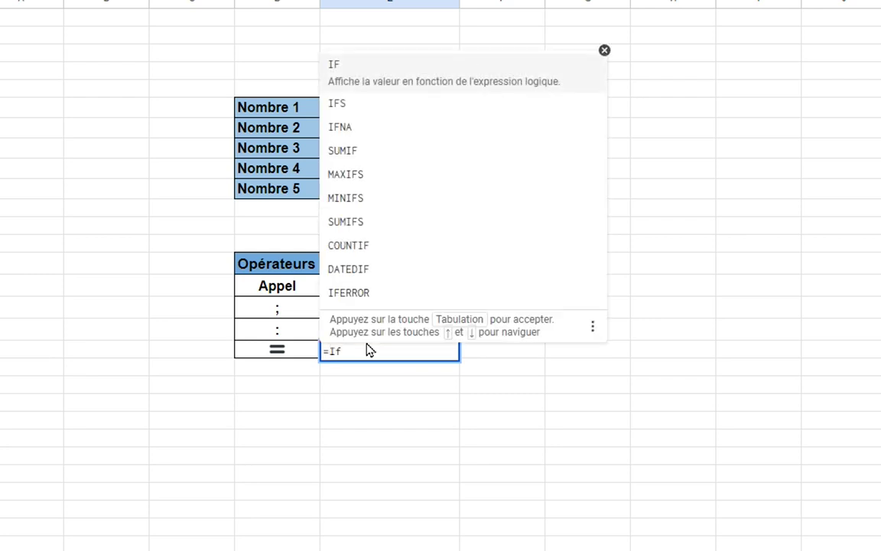
{"action": "left_click", "coordinate": [367, 67]}
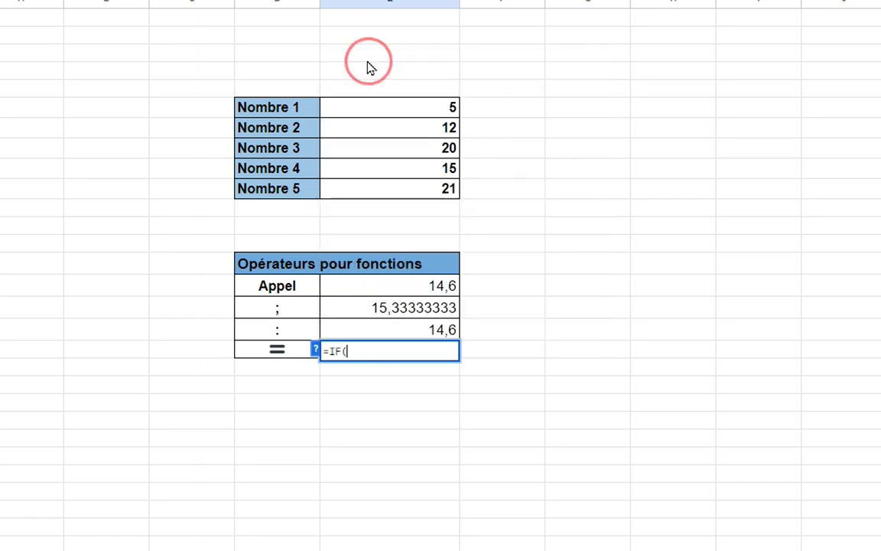
{"action": "left_click", "coordinate": [432, 116]}
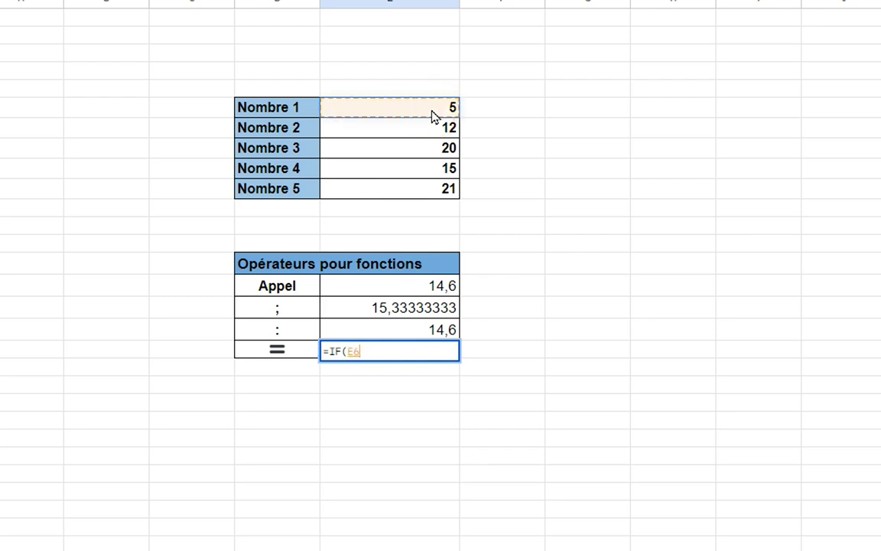
{"action": "type", "text": "=5"}
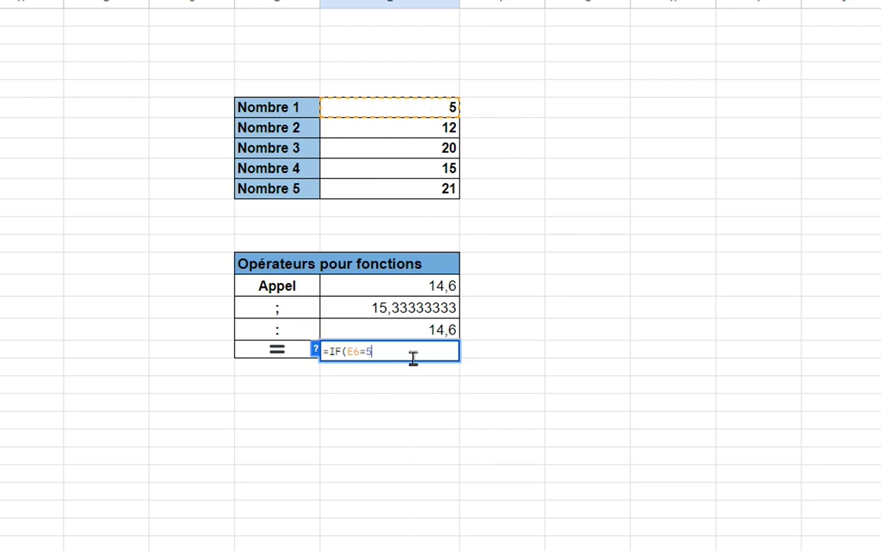
{"action": "type", "text": ";1;0"}
{"action": "type", "text": ")"}
{"action": "key", "text": "Return"}
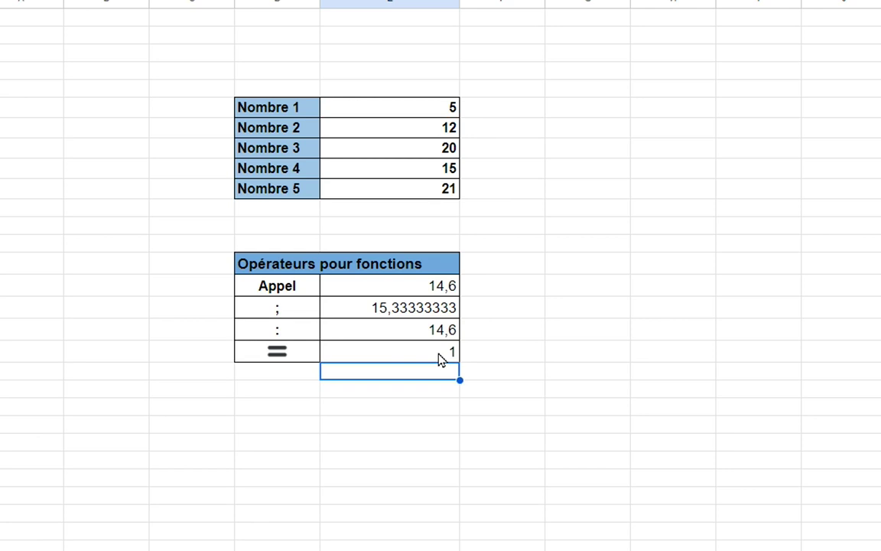
- Set the value of Nombre 1 to 4 and inspect the IF formula in the "=" row's result cell
{"action": "left_click", "coordinate": [441, 357]}
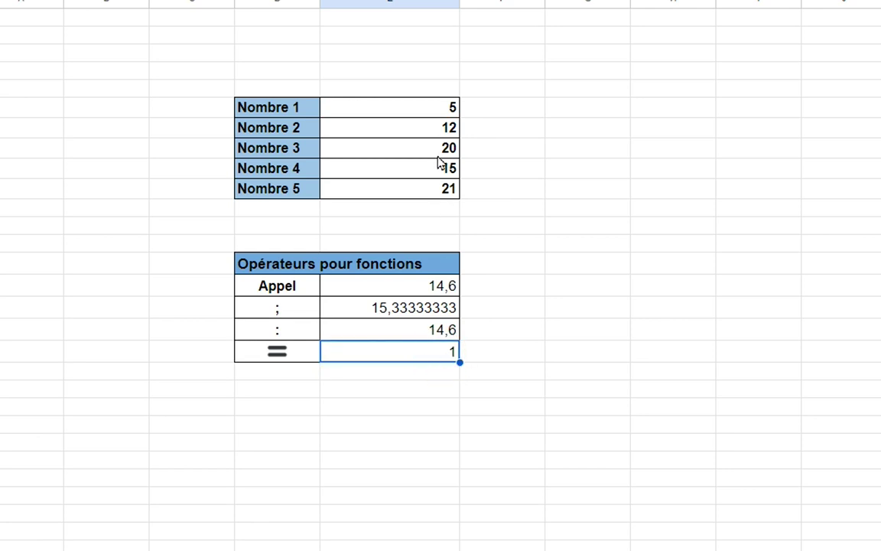
{"action": "left_click", "coordinate": [454, 109]}
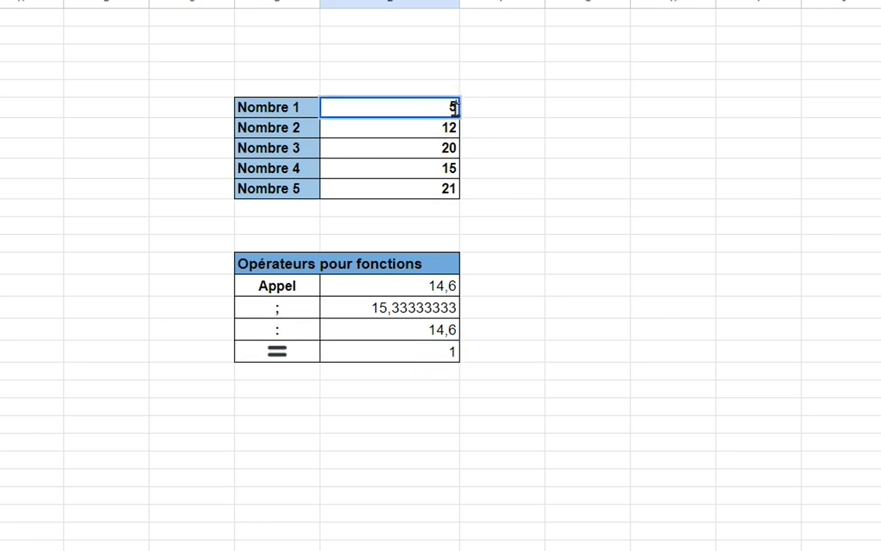
{"action": "type", "text": "4"}
{"action": "key", "text": "Return"}
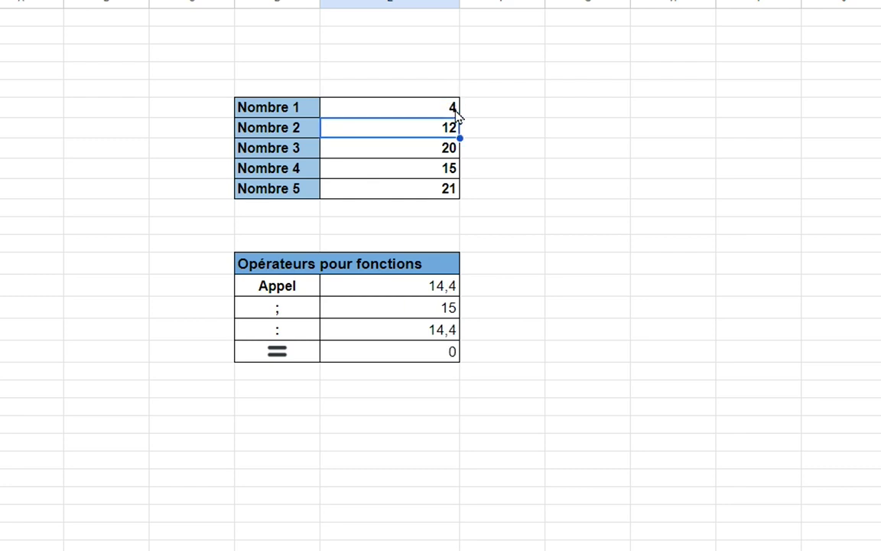
{"action": "double_click", "coordinate": [433, 355]}
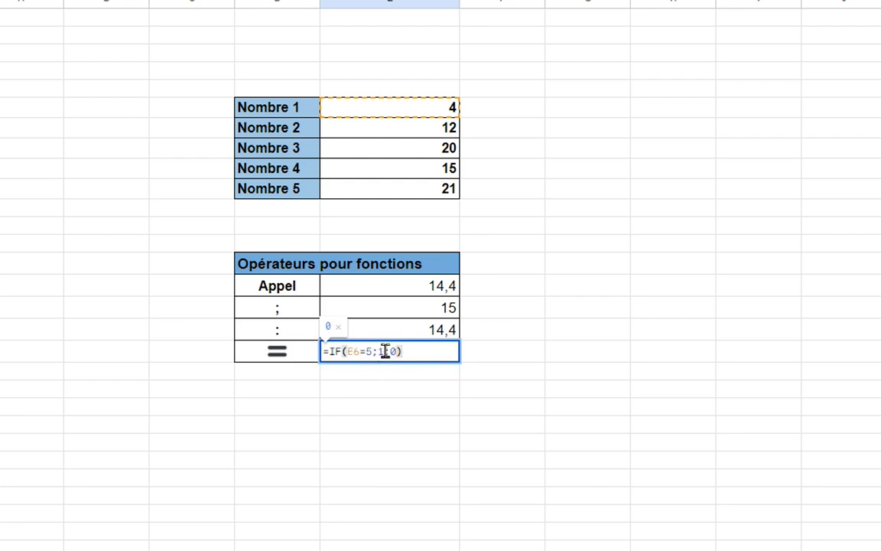
{"action": "left_click", "coordinate": [505, 352]}
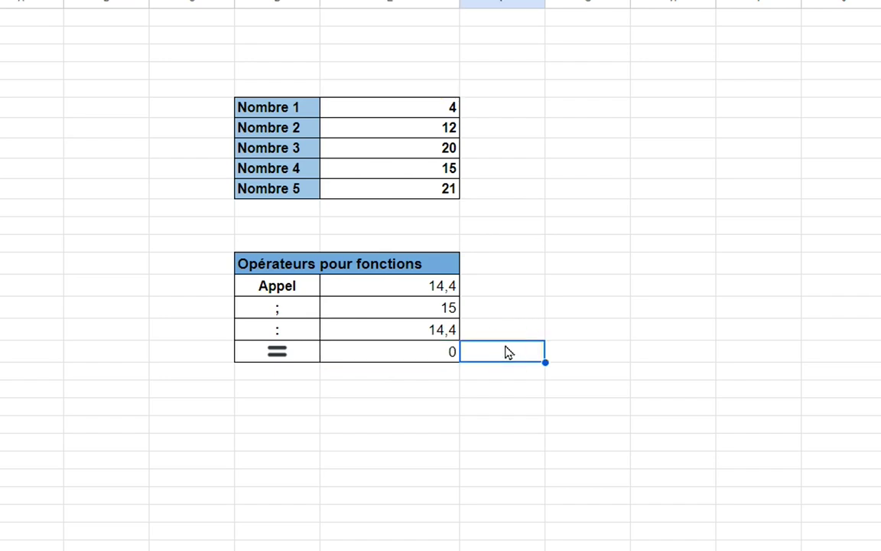